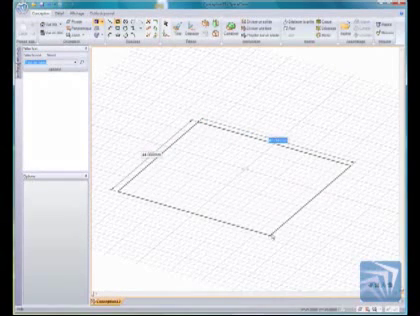
Step: Pull the sketched rectangle up into a solid box and fit it in view
{"action": "left_click", "coordinate": [274, 236]}
{"action": "key", "text": "p"}
{"action": "left_click_drag", "start_coordinate": [250, 183], "coordinate": [237, 100]}
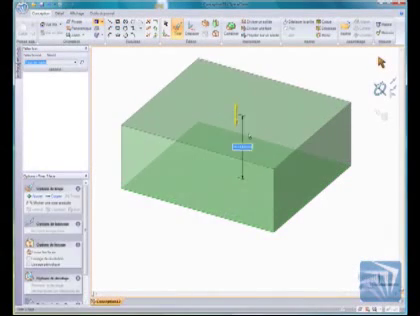
{"action": "key", "text": "Escape"}
{"action": "key", "text": "z"}
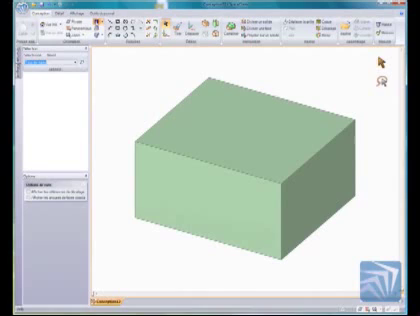
Step: Sketch a circle on the block's top face
{"action": "left_click", "coordinate": [197, 141]}
{"action": "key", "text": "k"}
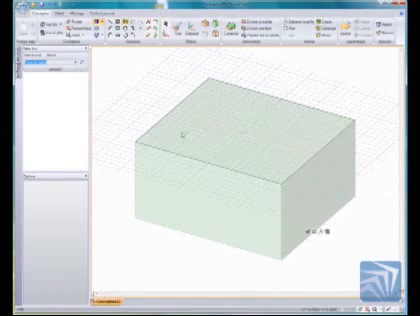
{"action": "left_click", "coordinate": [137, 141]}
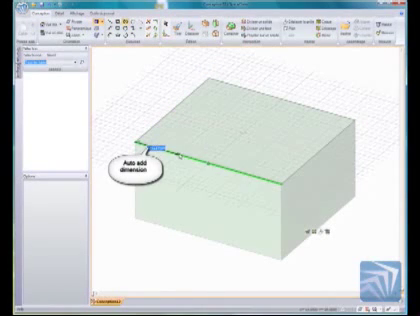
{"action": "key", "text": "c"}
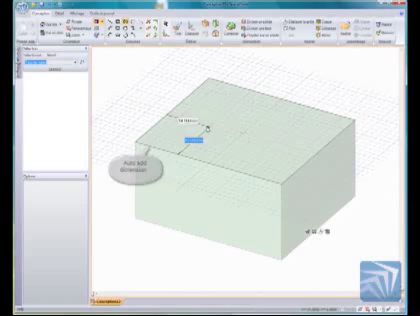
{"action": "left_click", "coordinate": [208, 127]}
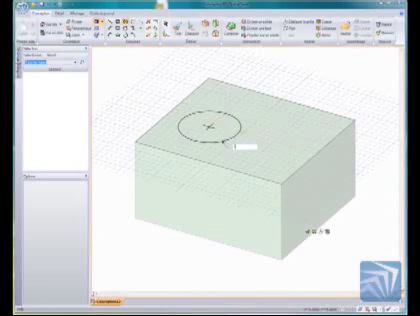
{"action": "left_click", "coordinate": [228, 146]}
Step: Pull the circle down through the block to cut a round hole
{"action": "key", "text": "p"}
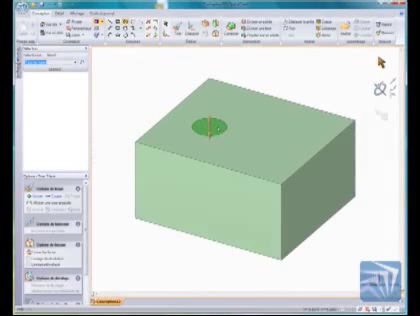
{"action": "left_click_drag", "start_coordinate": [208, 127], "coordinate": [208, 258]}
{"action": "left_click", "coordinate": [213, 155]}
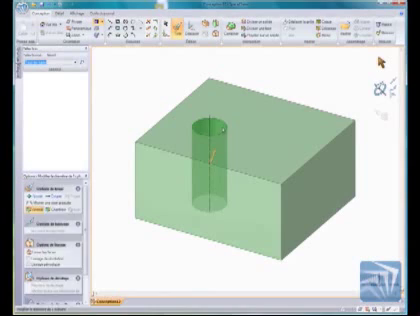
Step: Move the hole 10 mm toward the block's right side along the red axis
{"action": "key", "text": "m"}
{"action": "left_click", "coordinate": [223, 130]}
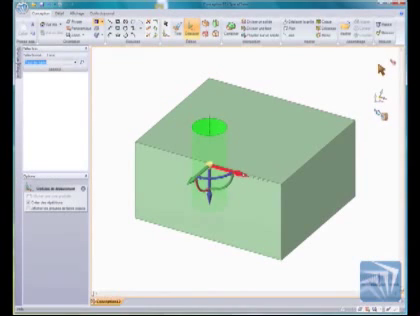
{"action": "left_click_drag", "start_coordinate": [244, 174], "coordinate": [283, 187]}
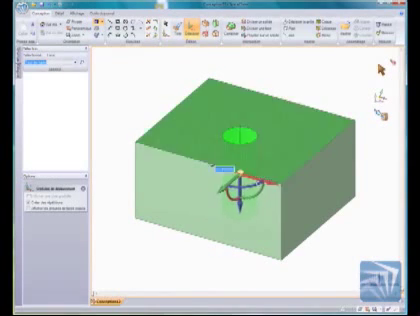
{"action": "left_click", "coordinate": [214, 165]}
{"action": "left_click_drag", "start_coordinate": [214, 166], "coordinate": [242, 172]}
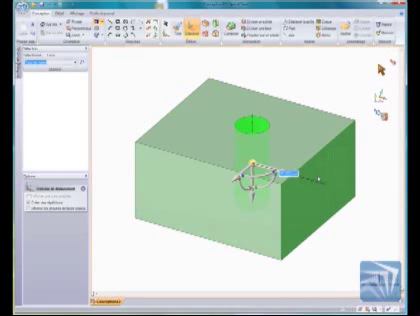
{"action": "type", "text": "10"}
{"action": "key", "text": "Return"}
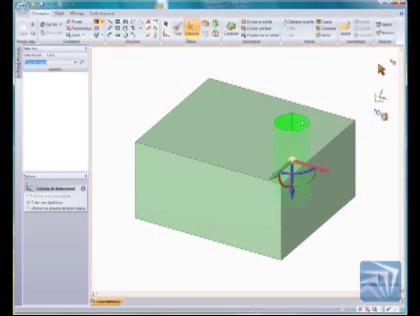
Step: Drag and tilt the hole through the block, then cancel the edit
{"action": "mouse_move", "coordinate": [270, 176]}
{"action": "left_mouse_down"}
{"action": "mouse_move", "coordinate": [250, 196]}
{"action": "mouse_move", "coordinate": [243, 183]}
{"action": "left_mouse_up"}
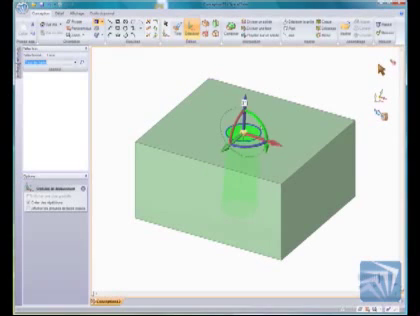
{"action": "mouse_move", "coordinate": [243, 100]}
{"action": "left_mouse_down"}
{"action": "mouse_move", "coordinate": [250, 105]}
{"action": "mouse_move", "coordinate": [240, 100]}
{"action": "mouse_move", "coordinate": [243, 130]}
{"action": "mouse_move", "coordinate": [253, 148]}
{"action": "left_mouse_up"}
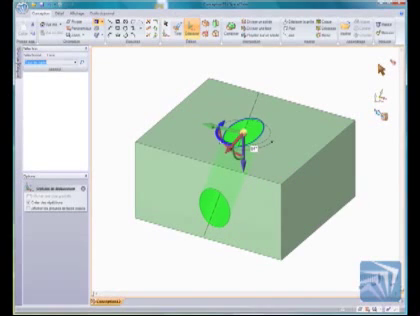
{"action": "key", "text": "Escape"}
Step: Undo to the plain block and cut a new circular hole down through its top
{"action": "key", "text": "ctrl+z"}
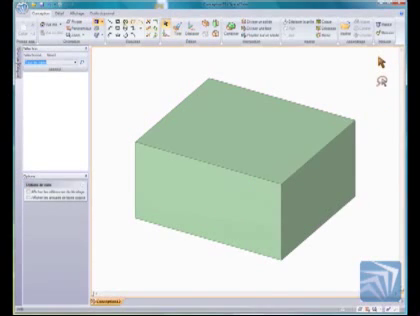
{"action": "left_click", "coordinate": [196, 121]}
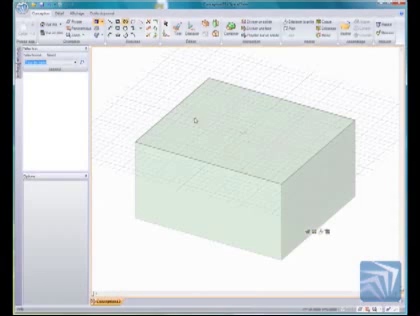
{"action": "key", "text": "p"}
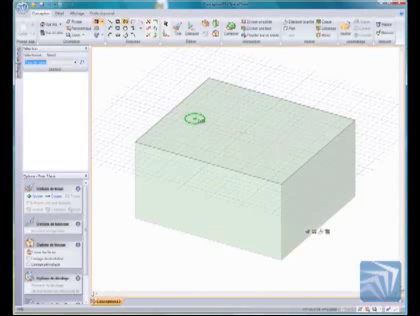
{"action": "left_click", "coordinate": [194, 120]}
{"action": "left_click_drag", "start_coordinate": [194, 120], "coordinate": [205, 246]}
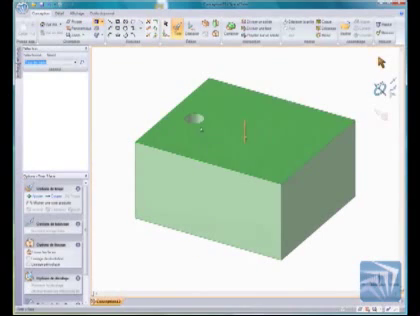
Step: Shift the new hole toward the block's front right corner
{"action": "left_click", "coordinate": [201, 121]}
{"action": "key", "text": "m"}
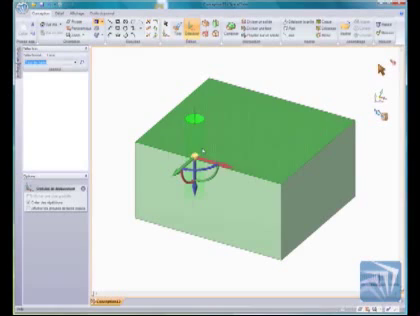
{"action": "left_click_drag", "start_coordinate": [220, 165], "coordinate": [323, 189]}
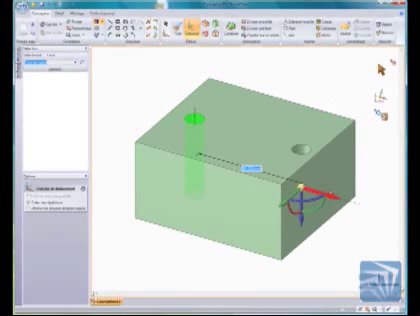
{"action": "key", "text": "Escape"}
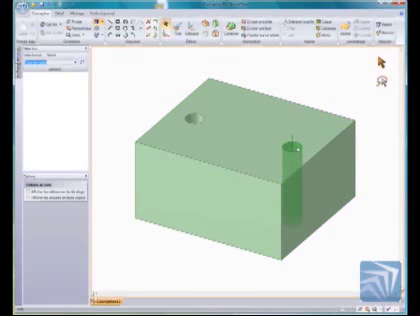
Step: Pattern the hole into a row of three holes
{"action": "left_click", "coordinate": [242, 157]}
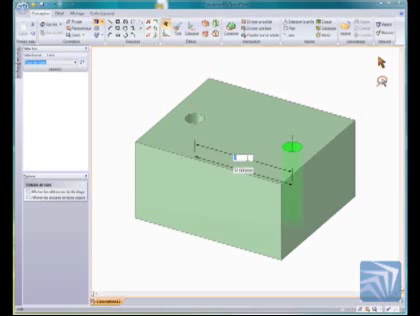
{"action": "type", "text": "3"}
{"action": "key", "text": "Return"}
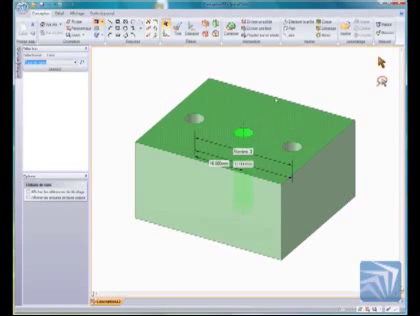
{"action": "key", "text": "Escape"}
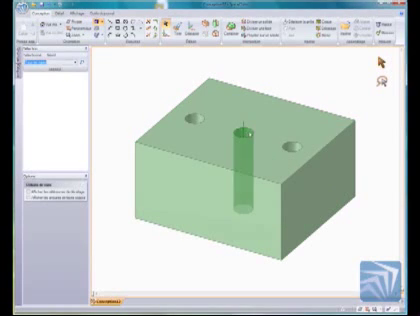
Step: Reduce the 18.00 mm hole spacing so the three holes sit close together
{"action": "left_click", "coordinate": [243, 132]}
{"action": "left_click", "coordinate": [219, 162]}
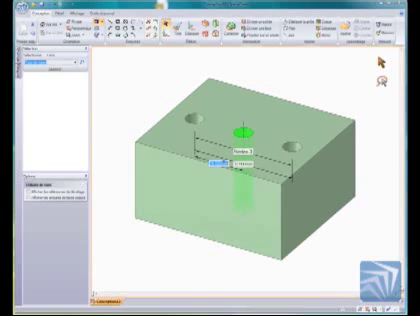
{"action": "key", "text": "Return"}
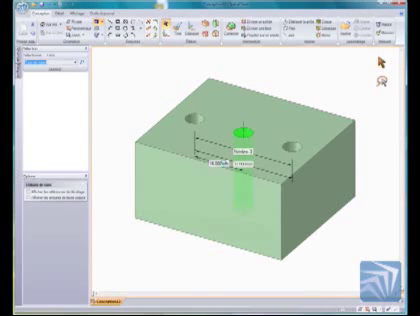
{"action": "key", "text": "Escape"}
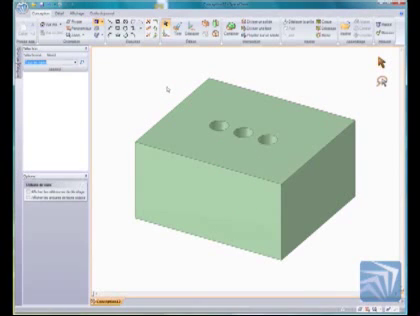
{"action": "middle_click_drag", "start_coordinate": [168, 89], "coordinate": [158, 97]}
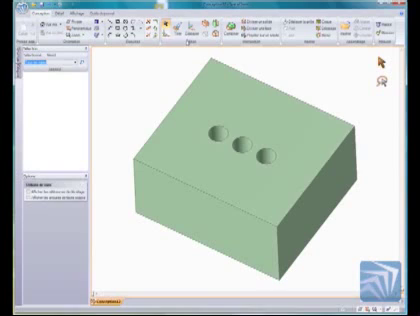
Step: Pick the middle hole and slide it toward the block's front edge
{"action": "left_click", "coordinate": [177, 28]}
{"action": "left_click", "coordinate": [218, 132]}
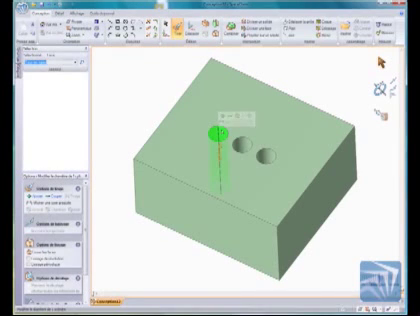
{"action": "left_click", "coordinate": [266, 156]}
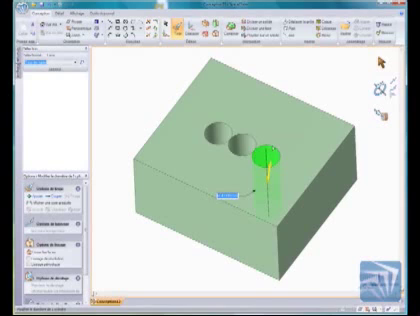
{"action": "key", "text": "Escape"}
{"action": "left_click", "coordinate": [242, 148]}
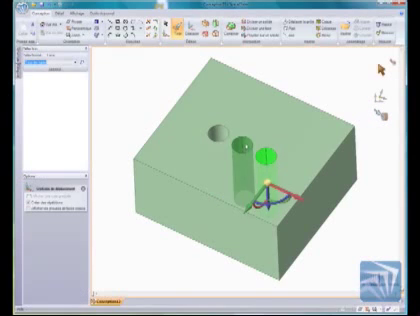
{"action": "left_click_drag", "start_coordinate": [266, 156], "coordinate": [242, 147]}
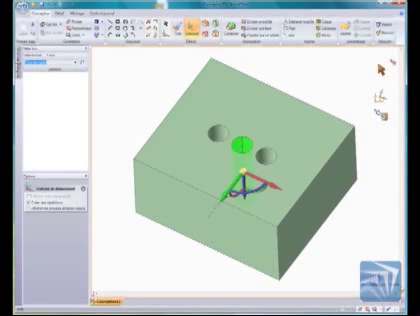
{"action": "mouse_move", "coordinate": [236, 186]}
{"action": "left_mouse_down"}
{"action": "mouse_move", "coordinate": [232, 192]}
{"action": "mouse_move", "coordinate": [258, 200]}
{"action": "left_mouse_up"}
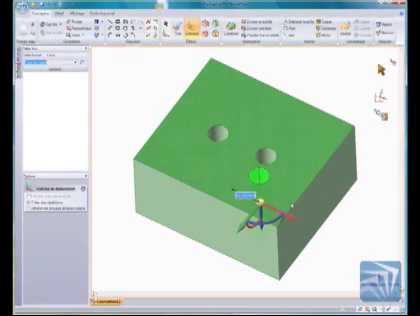
{"action": "left_click", "coordinate": [291, 207]}
{"action": "left_click", "coordinate": [259, 176]}
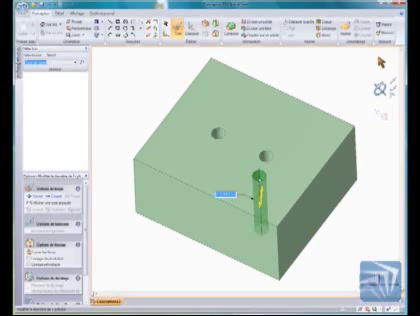
Step: Enlarge the moved hole and break its link to the hole pattern
{"action": "left_click_drag", "start_coordinate": [252, 197], "coordinate": [249, 196]}
{"action": "left_click", "coordinate": [260, 176]}
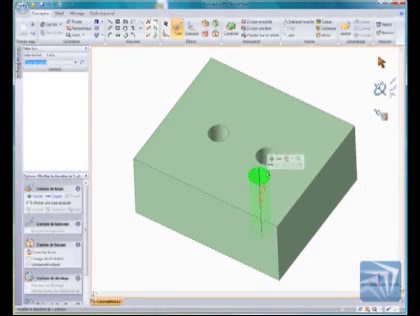
{"action": "right_click", "coordinate": [262, 177]}
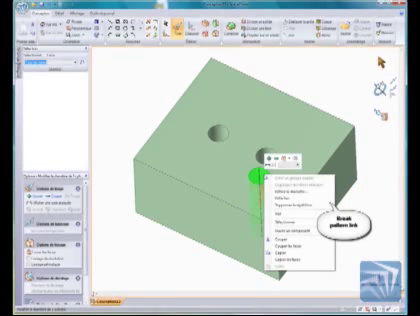
{"action": "left_click", "coordinate": [300, 205]}
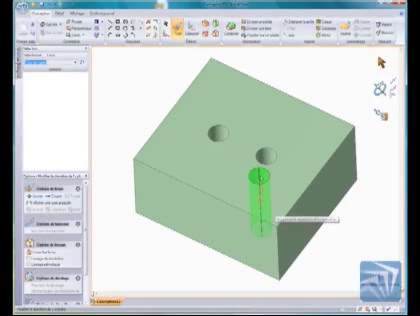
{"action": "key", "text": "m"}
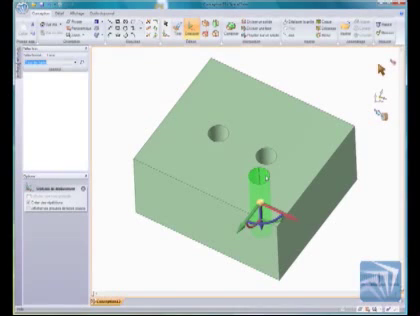
Step: Copy the detached hole into a circular cluster of holes near the top centre
{"action": "left_click", "coordinate": [266, 157]}
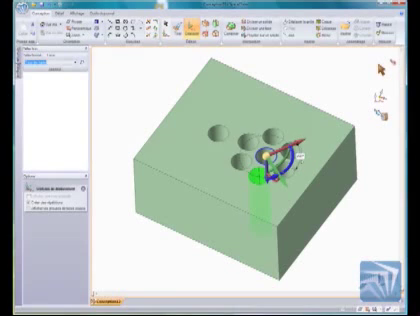
{"action": "left_click", "coordinate": [300, 160]}
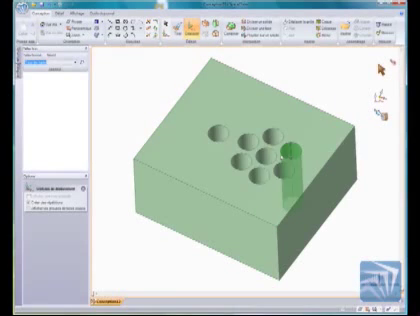